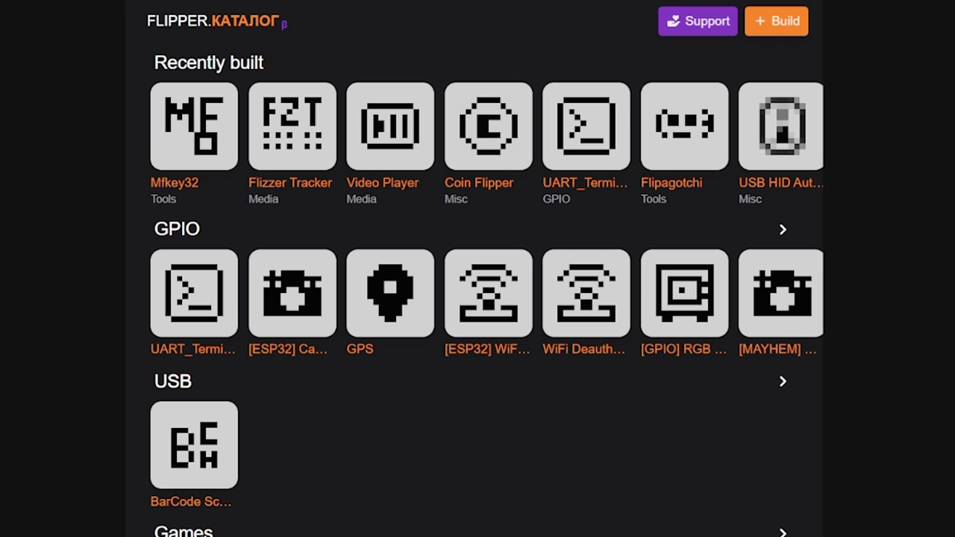
Step: Scroll to the Media category and open the Video Player 0.1 app page
scroll(478, 298, "down", 2)
scroll(478, 298, "up", 2)
scroll(601, 497, "down", 4)
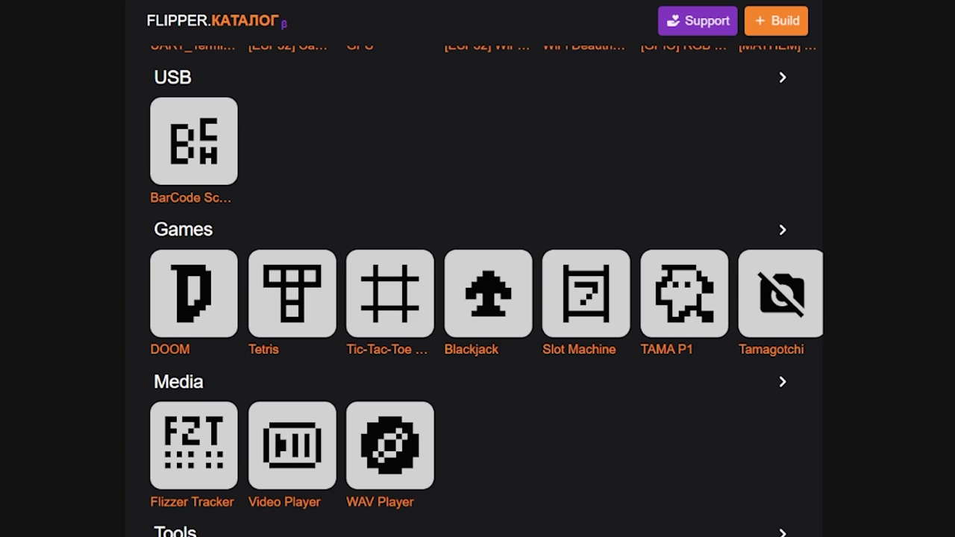
left_click(187, 388)
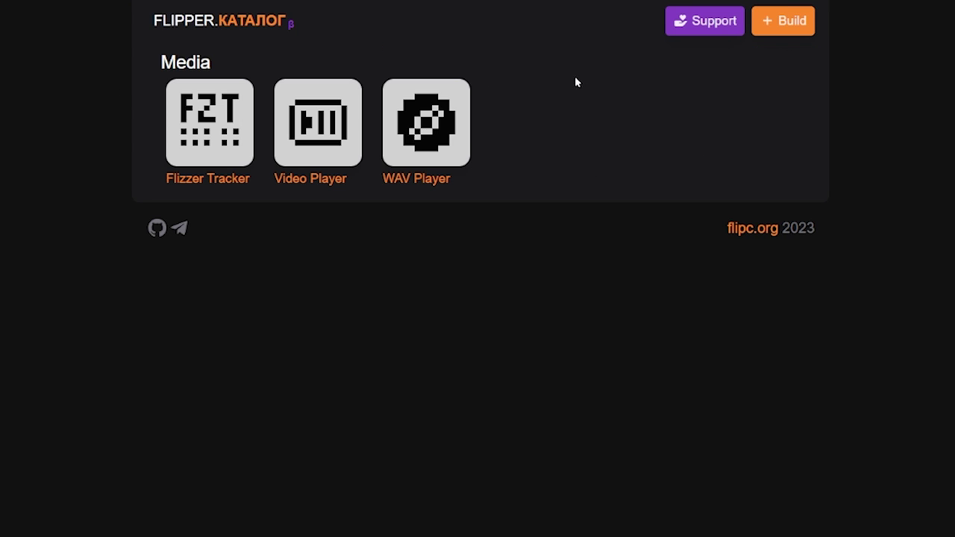
left_click(314, 110)
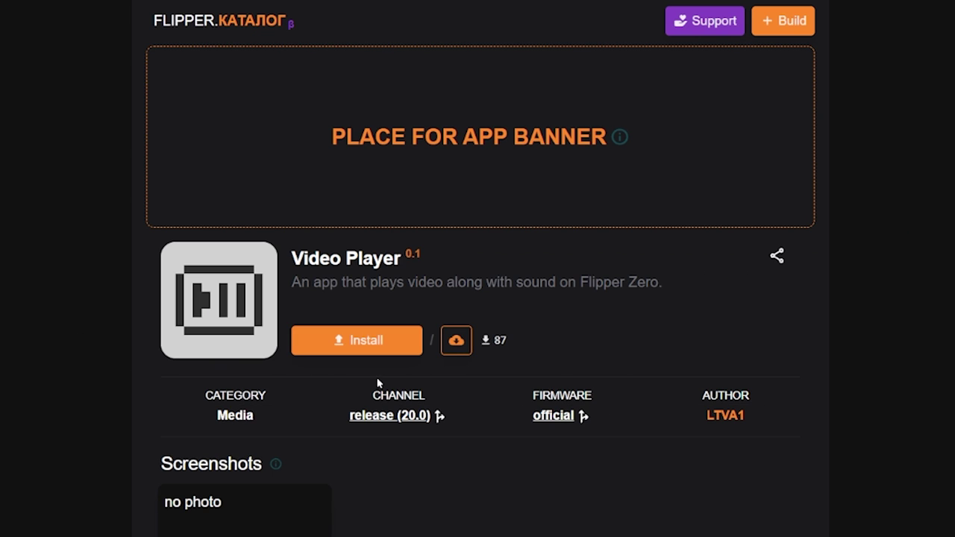
Step: Switch Video Player to the Development (21.0) channel, leaving the firmware option unchanged
left_click(410, 420)
left_click(379, 482)
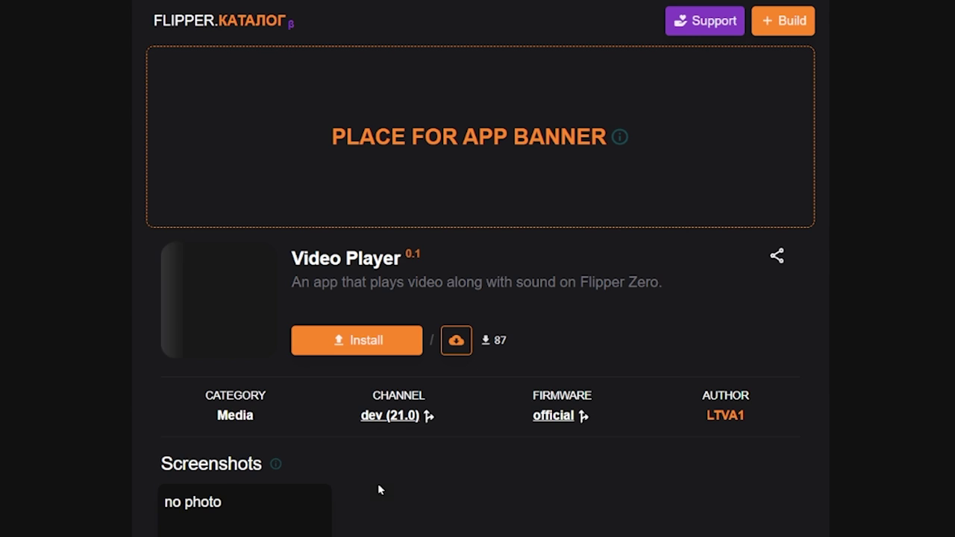
left_click(561, 420)
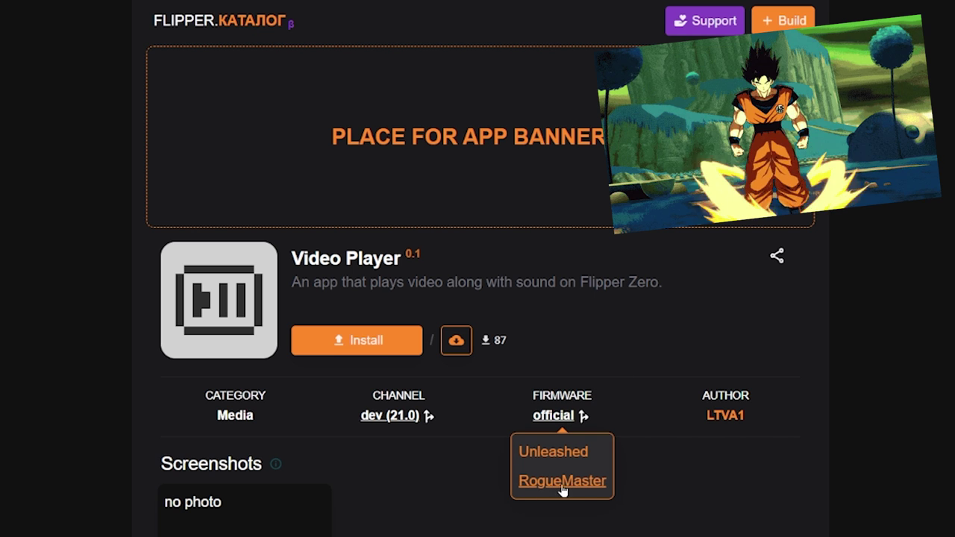
left_click(432, 522)
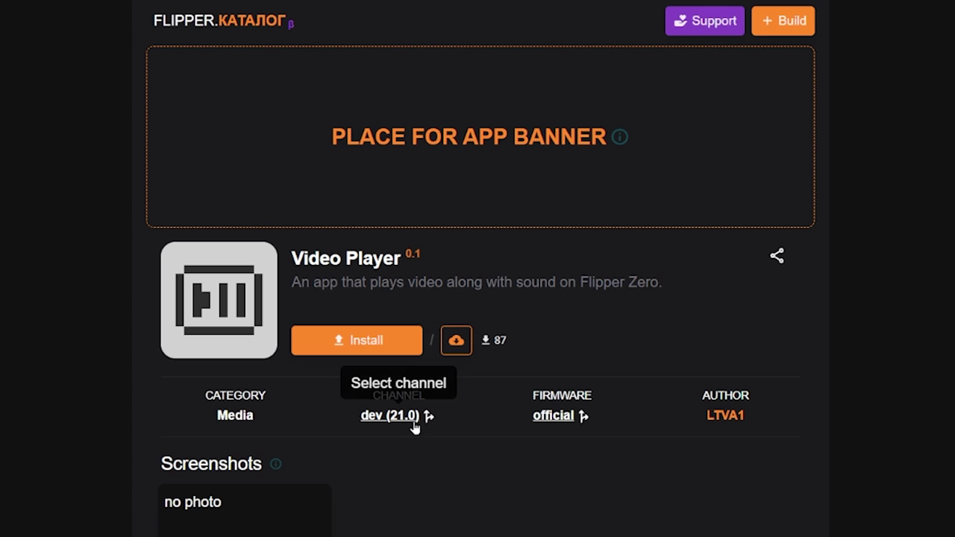
Step: Install Video Player on the Flipper, run it, and return to the catalog home page
left_click(342, 345)
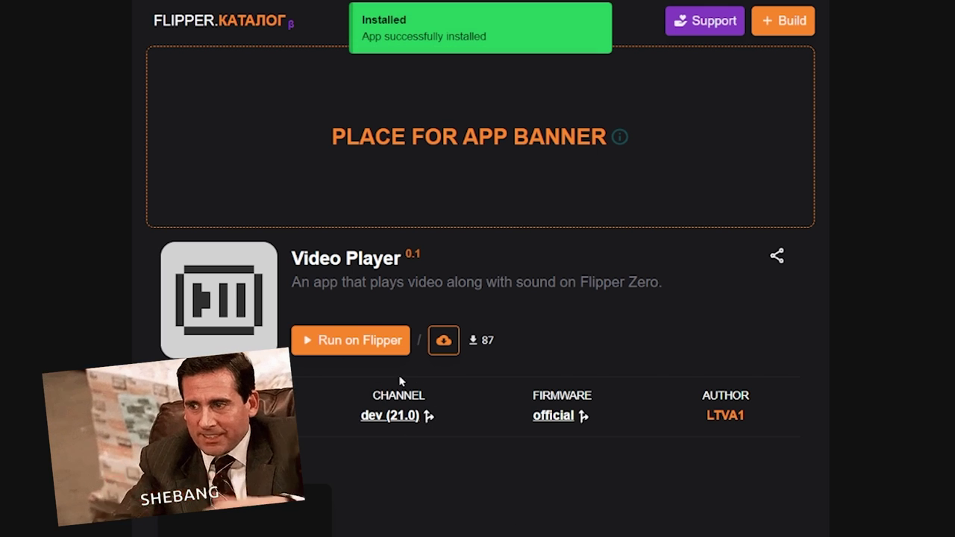
left_click(369, 340)
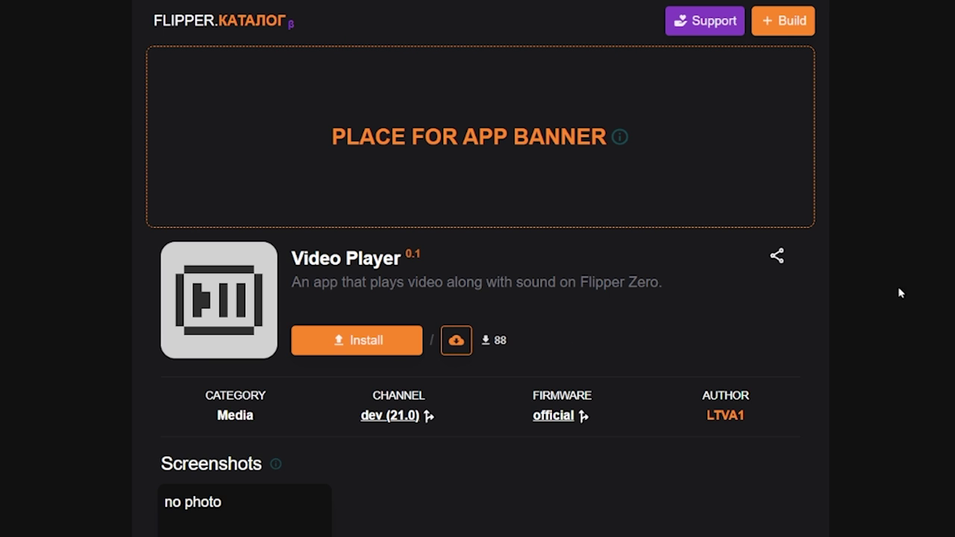
left_click(185, 28)
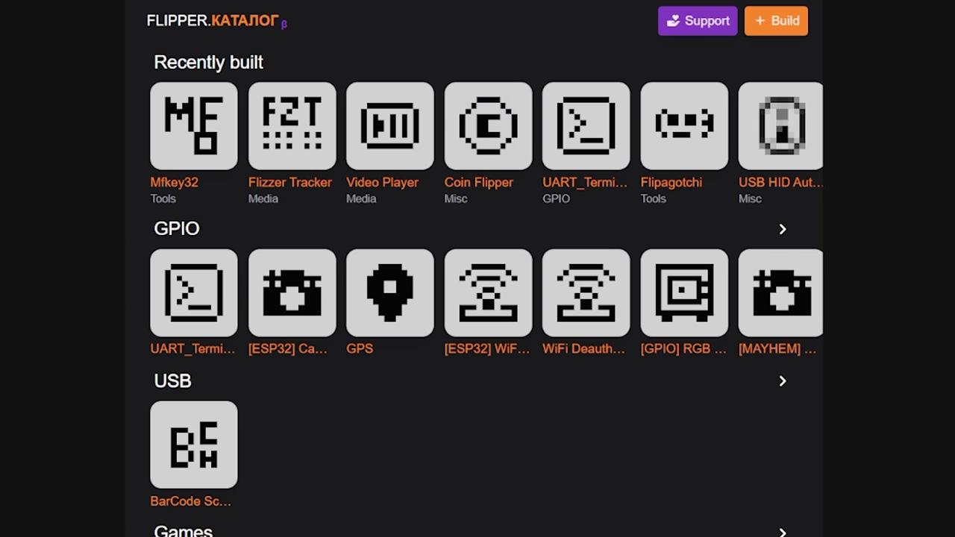
Step: Install [ESP32] Camera from the Development (21.0) channel, then go back to the catalog home
left_click(309, 321)
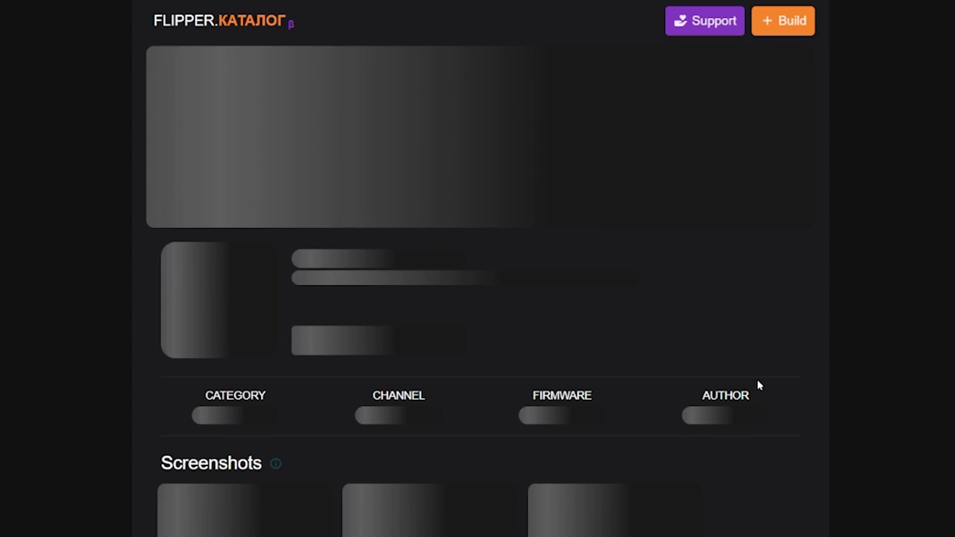
left_click(405, 422)
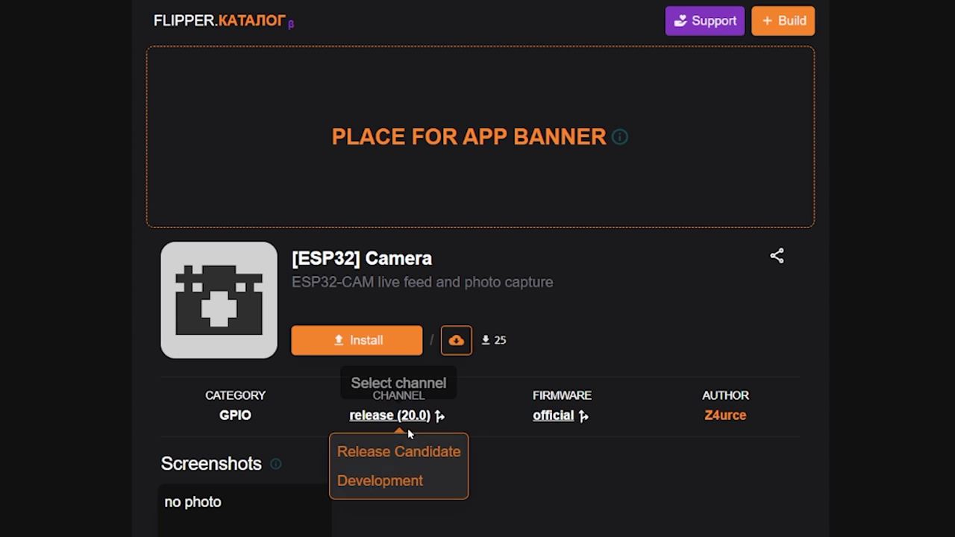
left_click(383, 483)
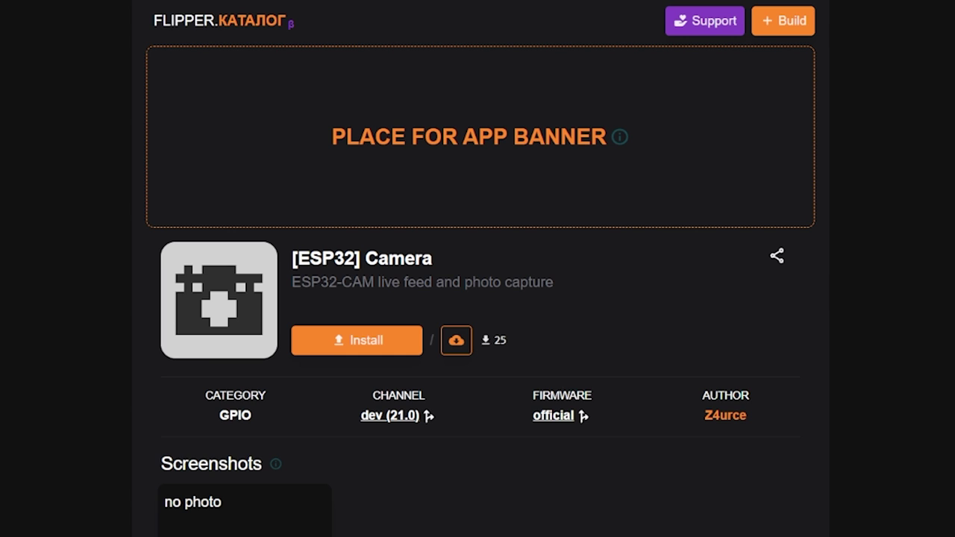
left_click(386, 349)
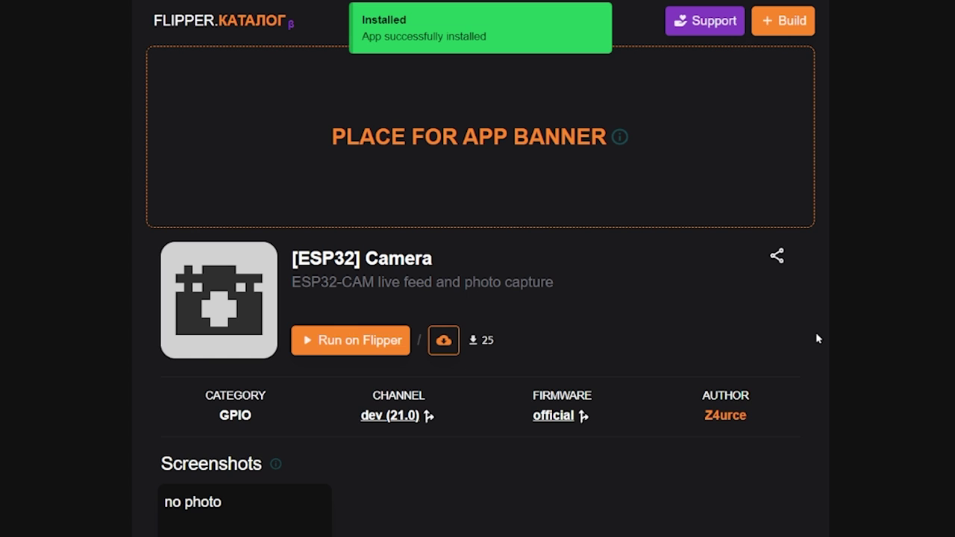
left_click(249, 36)
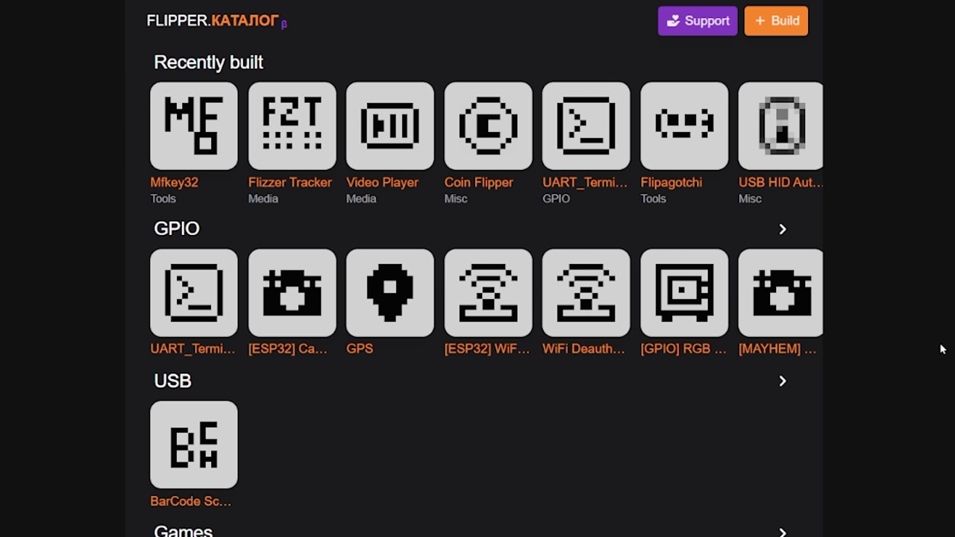
Step: Start a Development (21.0) build of [ESP32] WiFi Marauder, then return to the catalog home
left_click(490, 308)
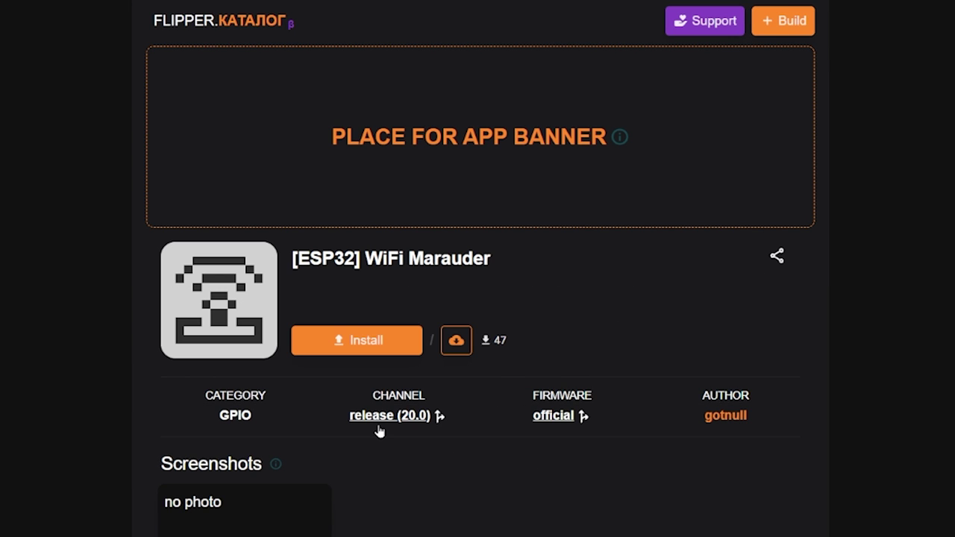
left_click(379, 427)
left_click(395, 481)
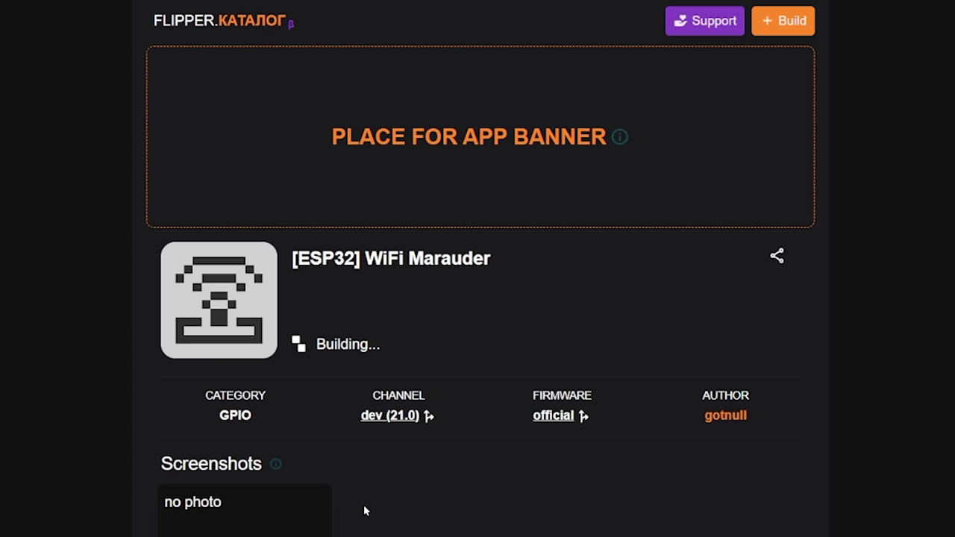
left_click(200, 34)
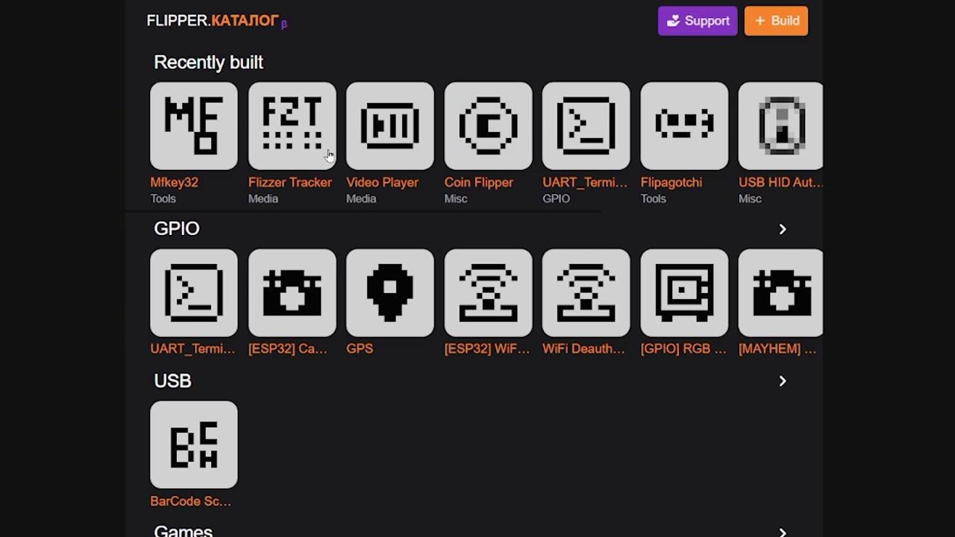
Step: Browse past the Barcode Generator and Flipagotchi pages, ending on BadBT's release channel list
scroll(312, 210, "down", 2)
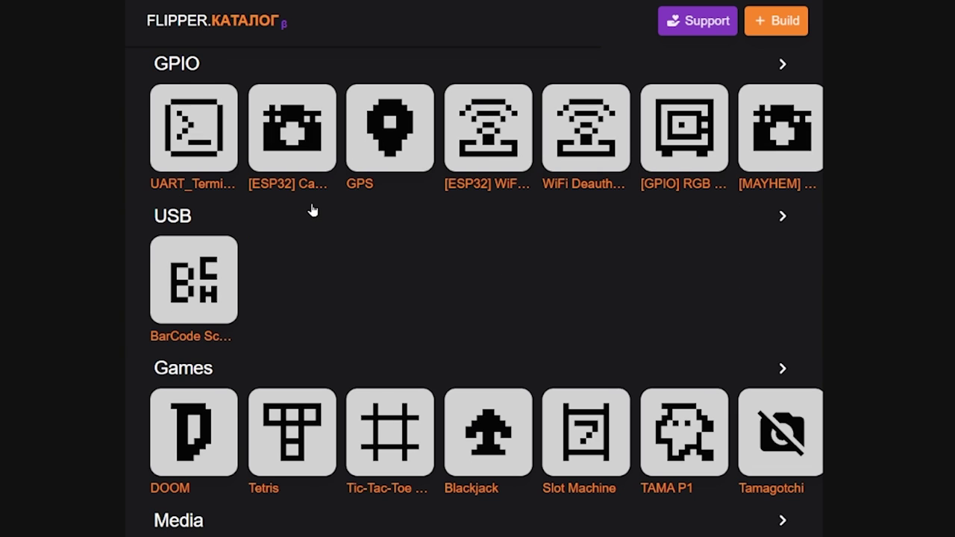
scroll(312, 210, "down", 1)
scroll(312, 210, "down", 1)
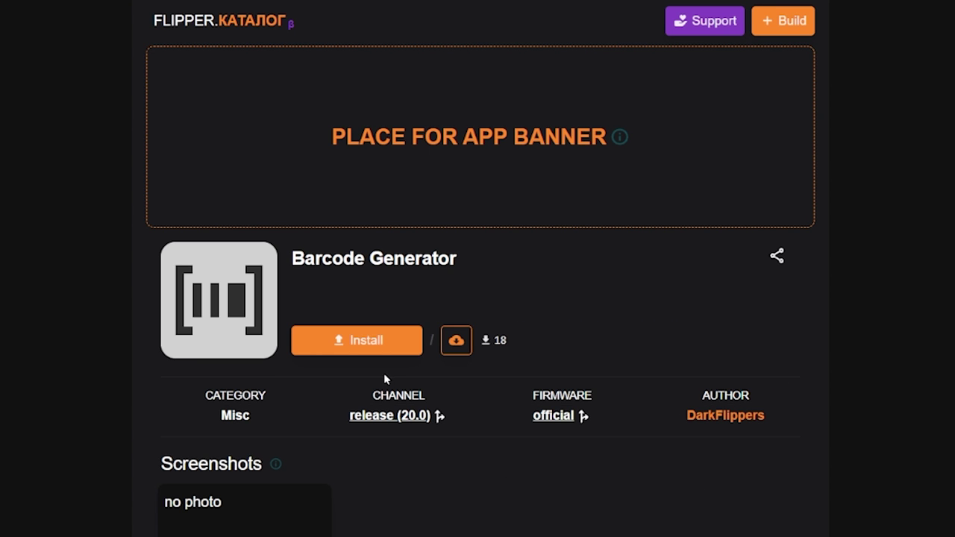
key("alt+Left")
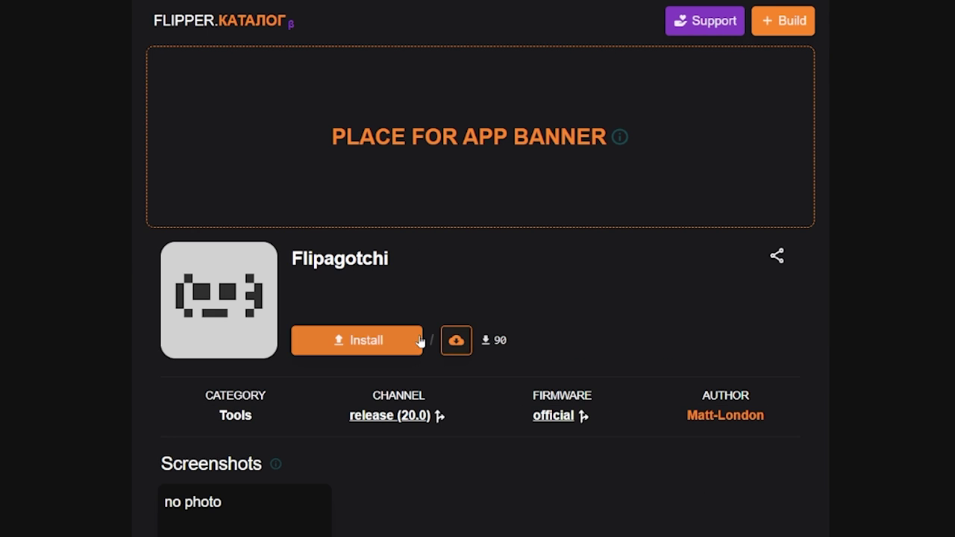
key("alt+Left")
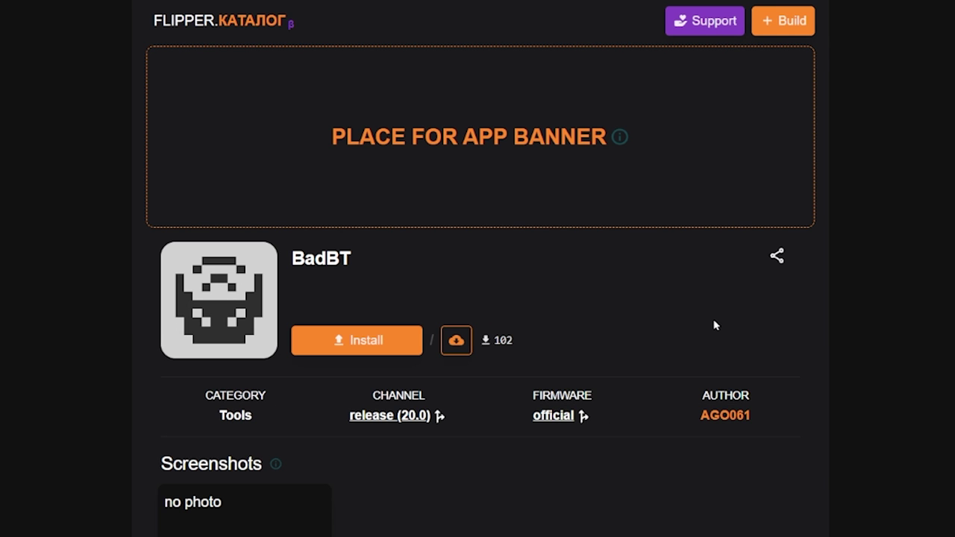
left_click(383, 423)
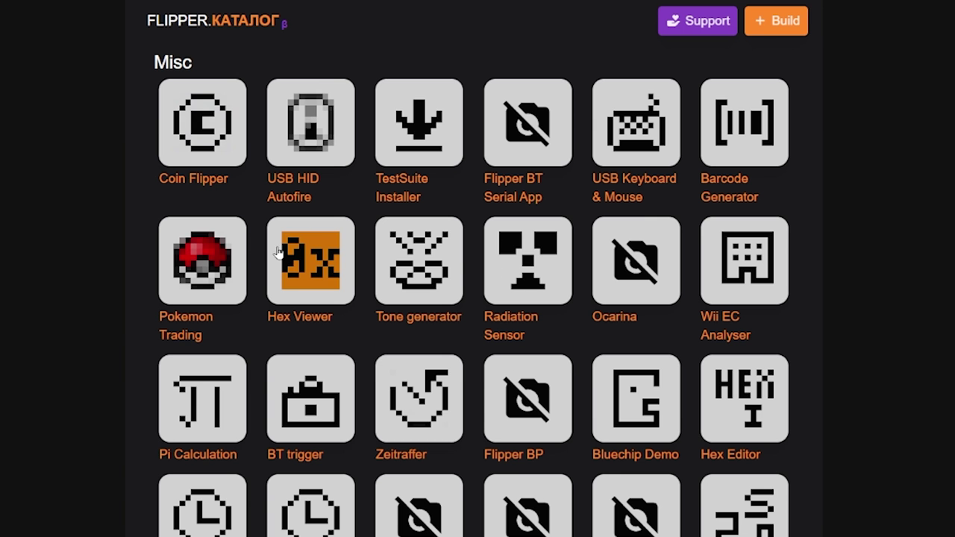
Step: Preview the Tone generator, Radiation Sensor, Ocarina, Flipper BP and Zeitraffer Misc app pages
left_click(431, 270)
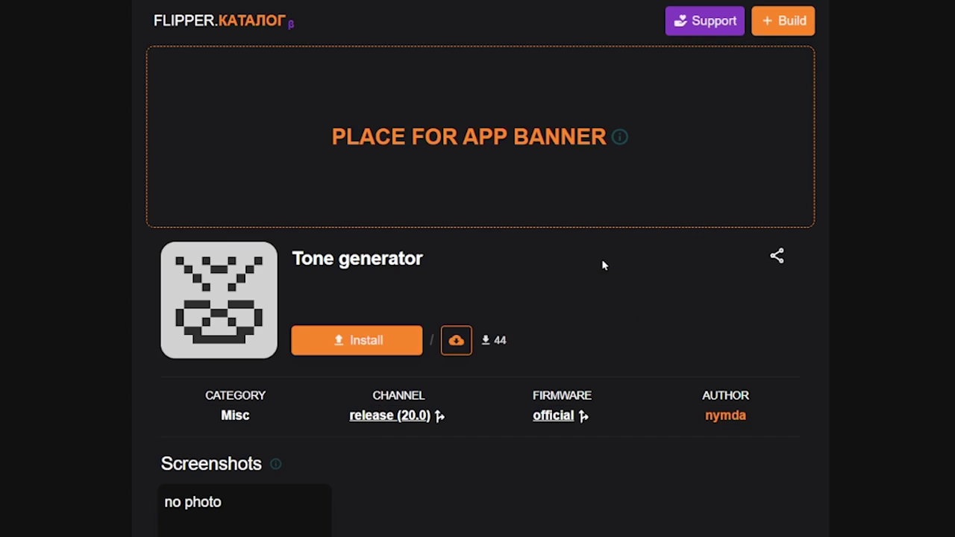
key("alt+Left")
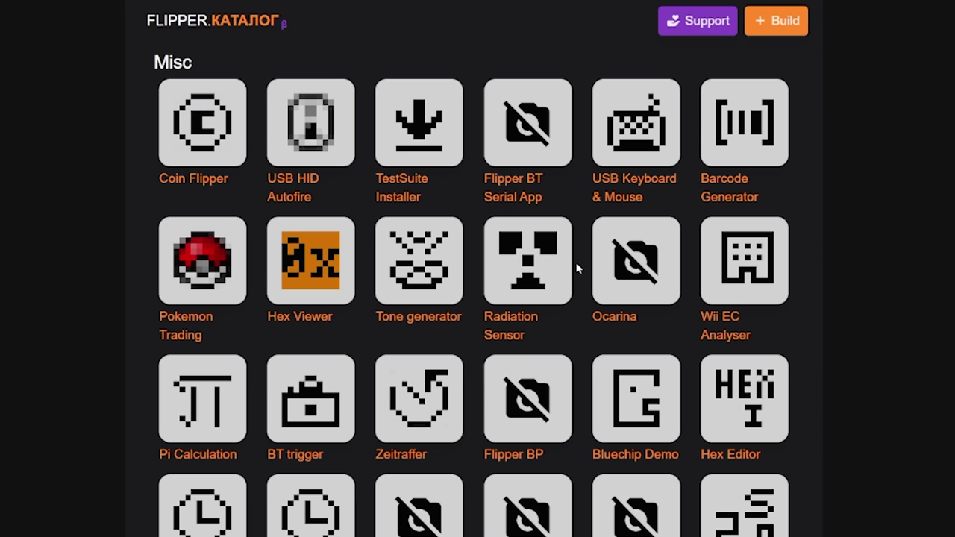
left_click(543, 291)
key("alt+Left")
left_click(613, 284)
key("alt+Left")
left_click(521, 385)
key("alt+Left")
left_click(439, 410)
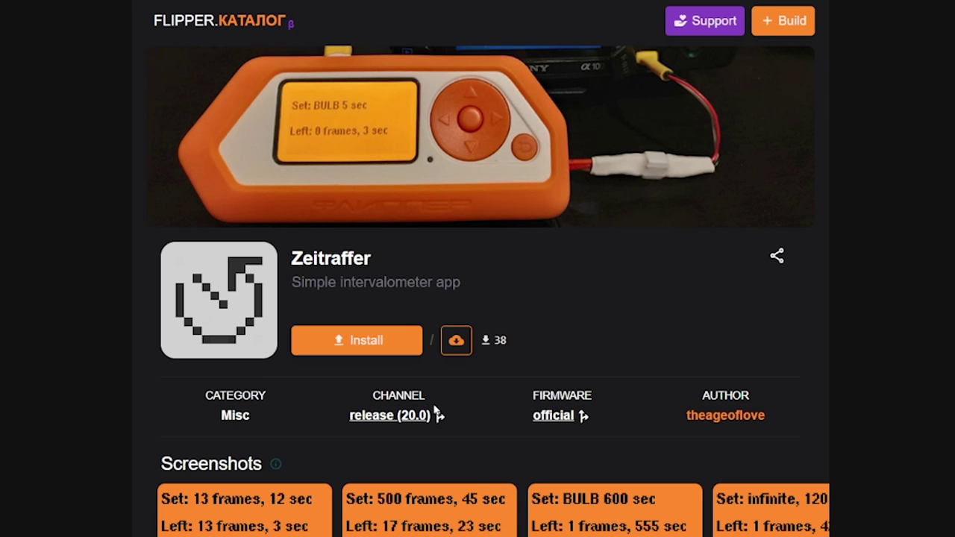
key("alt+Left")
Step: Scroll further through Misc, preview Bad Apple, and open the Extra Demo app page
scroll(497, 466, "down", 2)
left_click(633, 448)
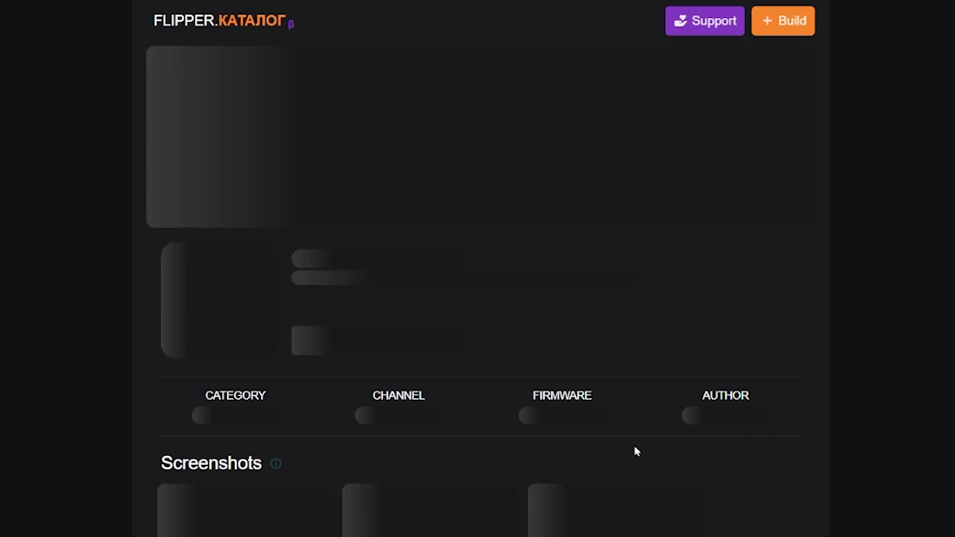
key("alt+Left")
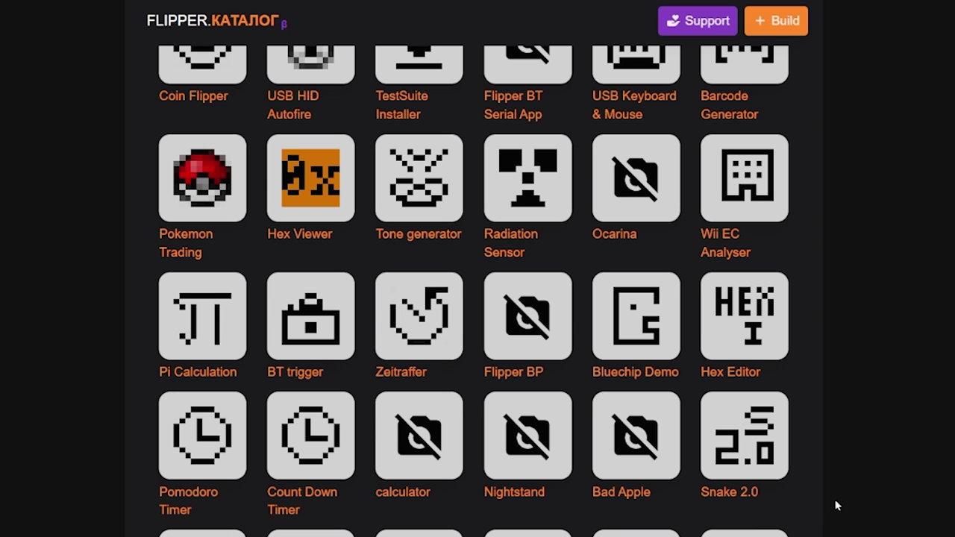
scroll(600, 503, "down", 2)
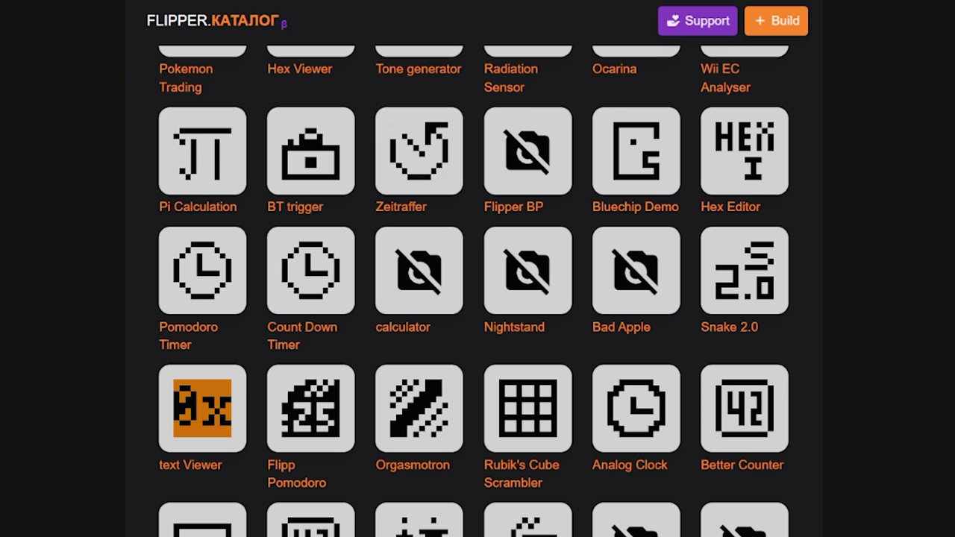
left_click(203, 522)
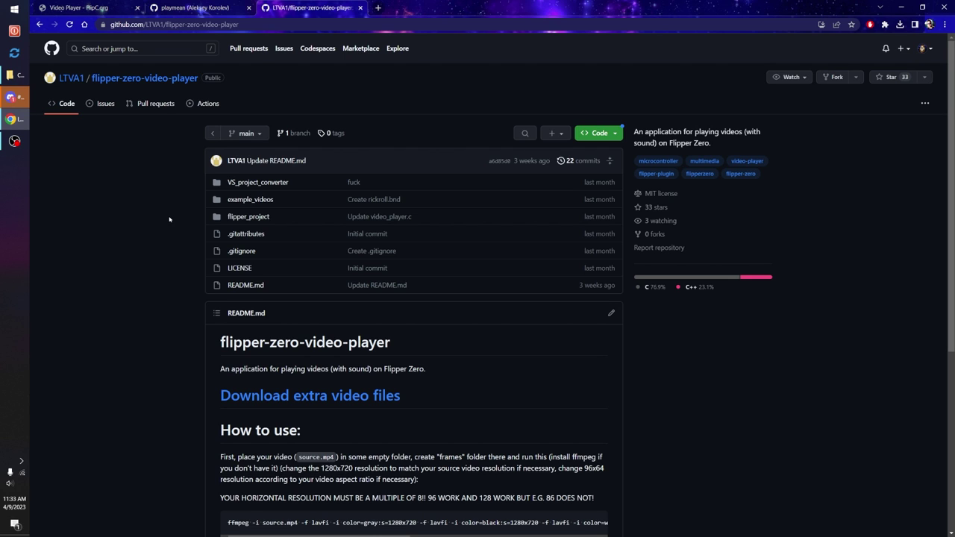
Step: Open the repo's flipper_project folder on GitHub, copy its URL, and return to flipc.org Build
left_click(241, 219)
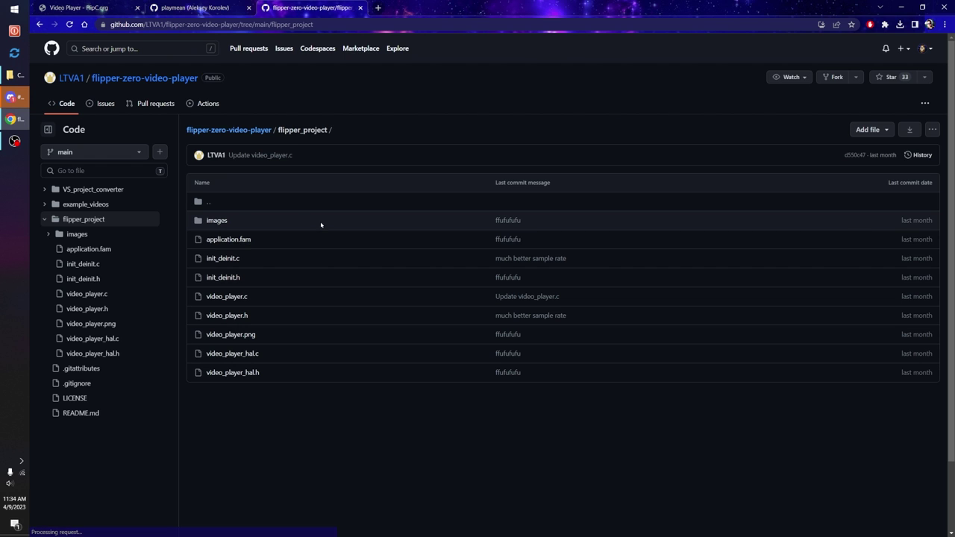
left_click(351, 23)
left_click(94, 7)
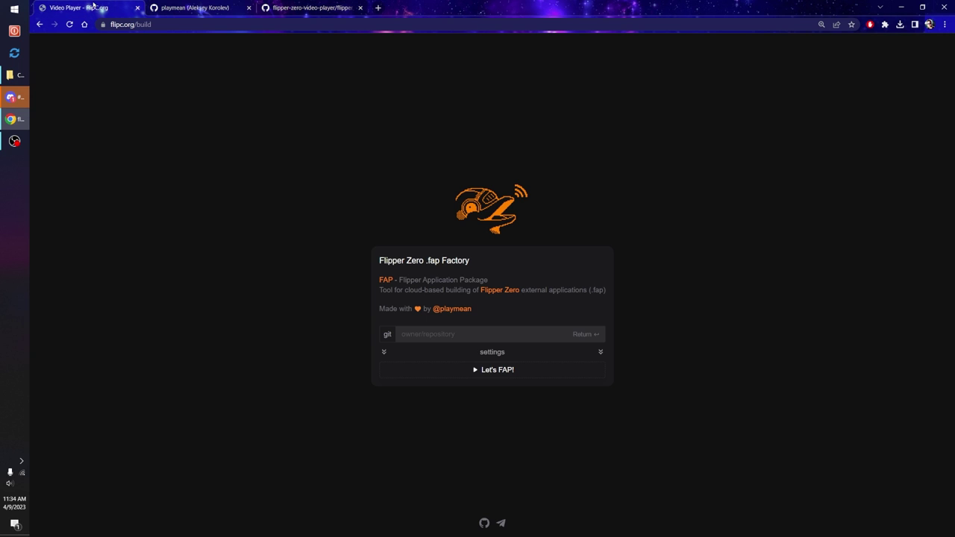
Step: Paste the video player repo, choose Development, build with Let's FAP!, and install Video Player
left_click(451, 334)
type("LTVA1/flipper-zero-video-player")
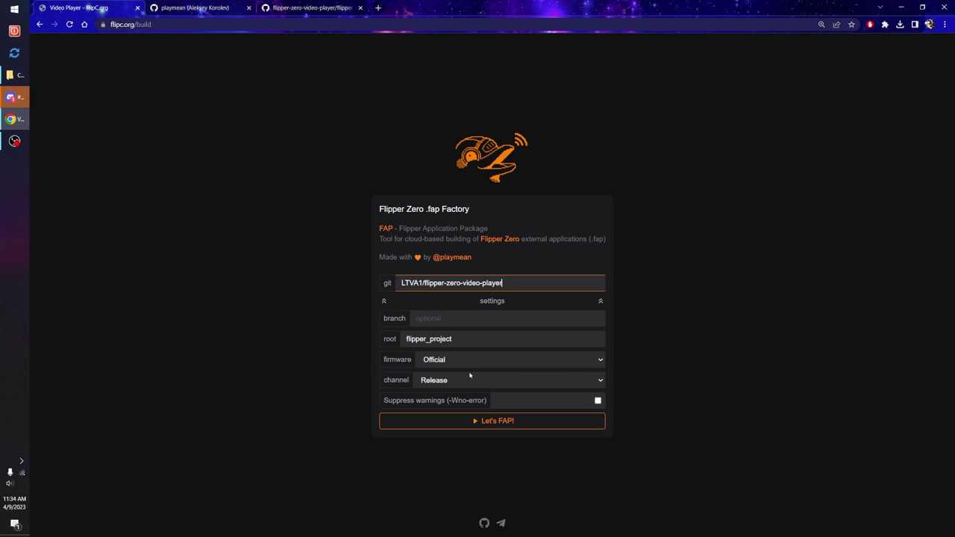
left_click(442, 381)
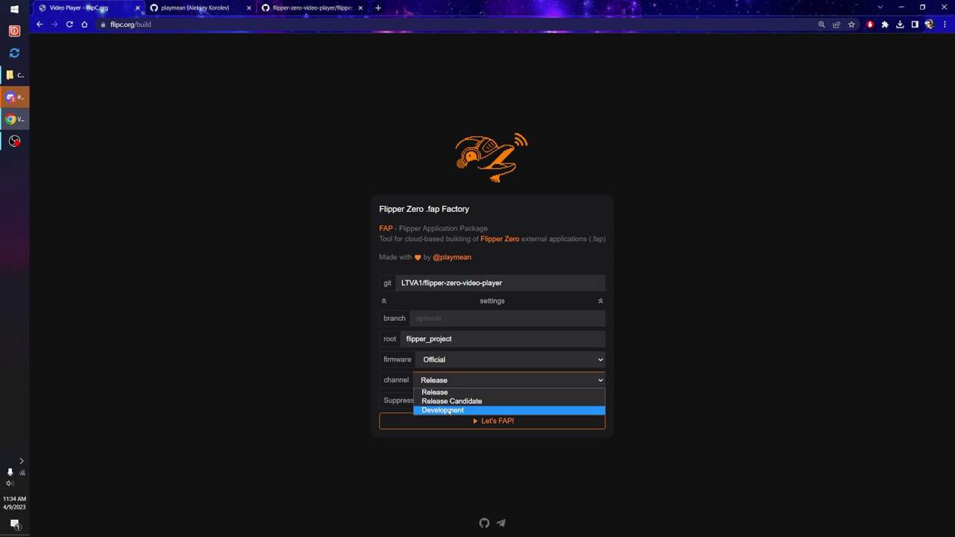
left_click(478, 409)
left_click(500, 423)
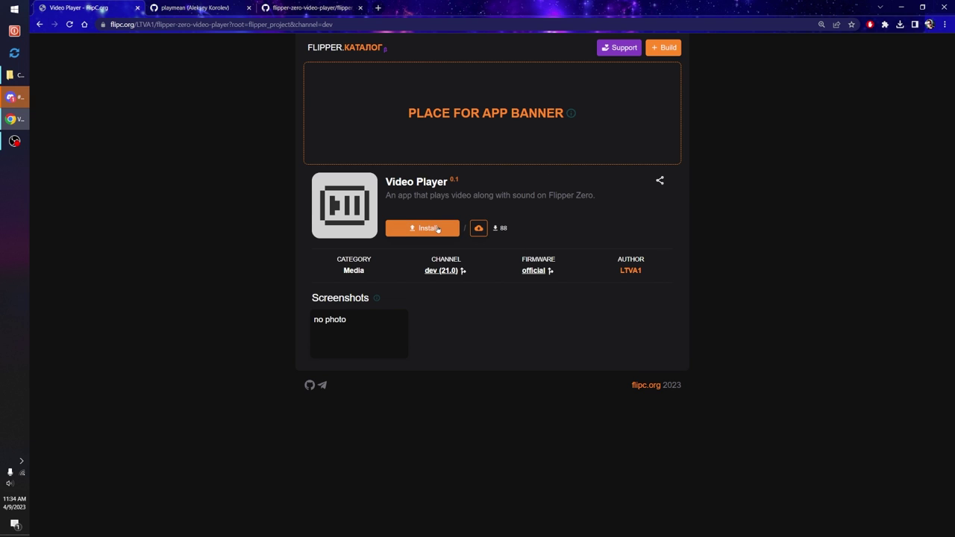
left_click(438, 229)
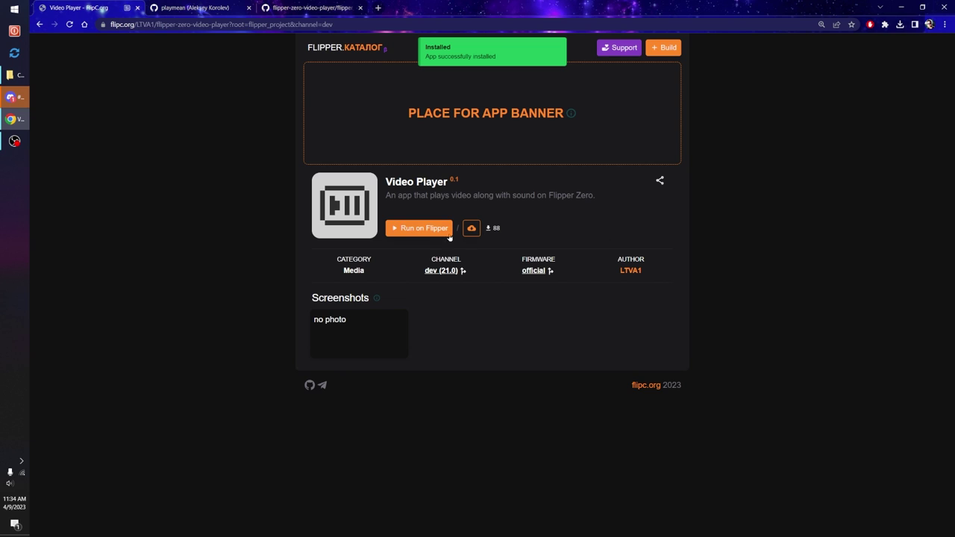